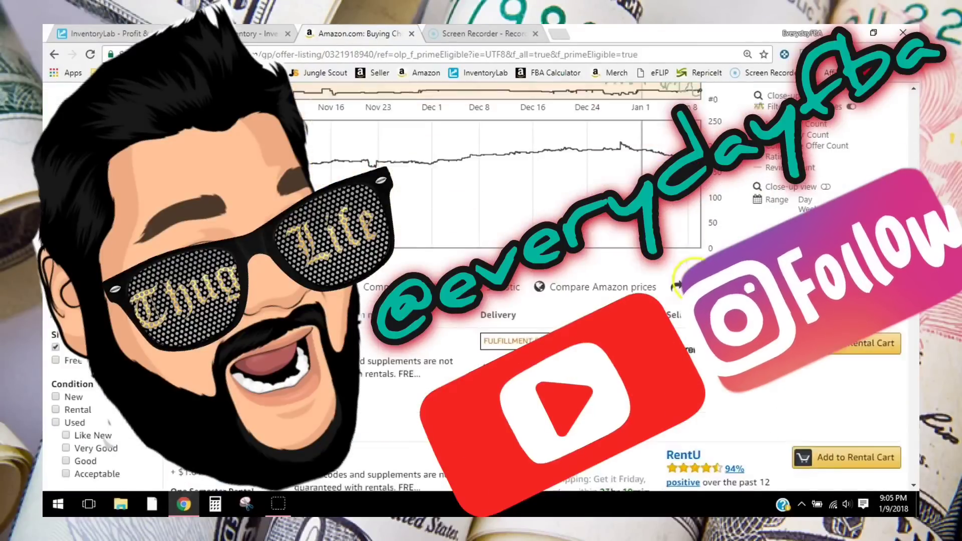
{"action": "scroll", "coordinate": [692, 273], "scroll_direction": "down", "scroll_amount": 10}
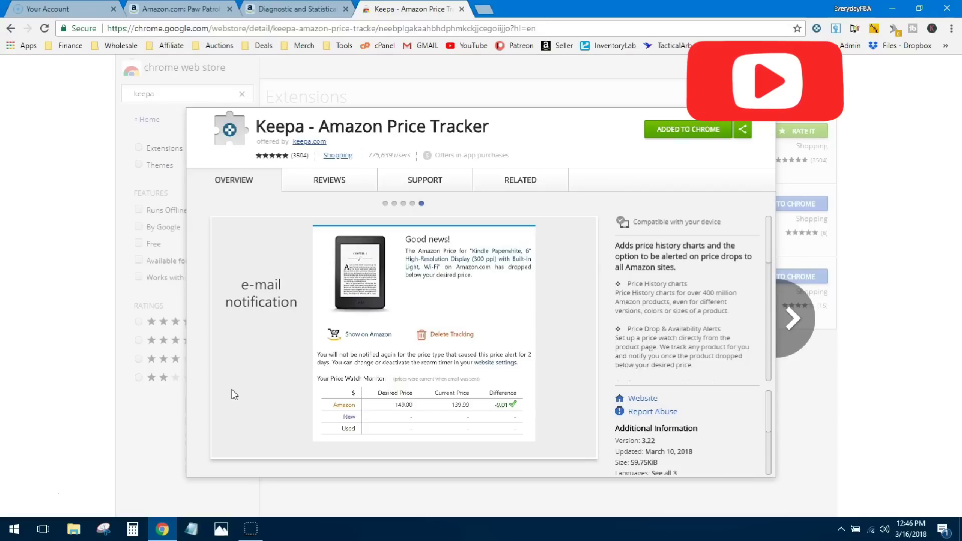
- Browse Keepa's preview screenshots, then switch to the Paw Patrol Mission Cruiser Amazon tab
{"action": "left_click", "coordinate": [236, 379]}
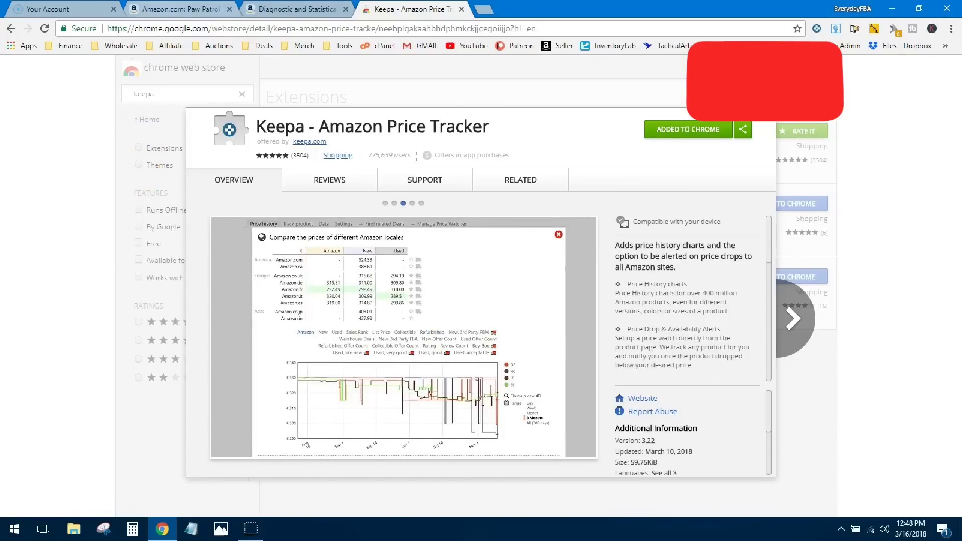
{"action": "key", "text": "ctrl+2"}
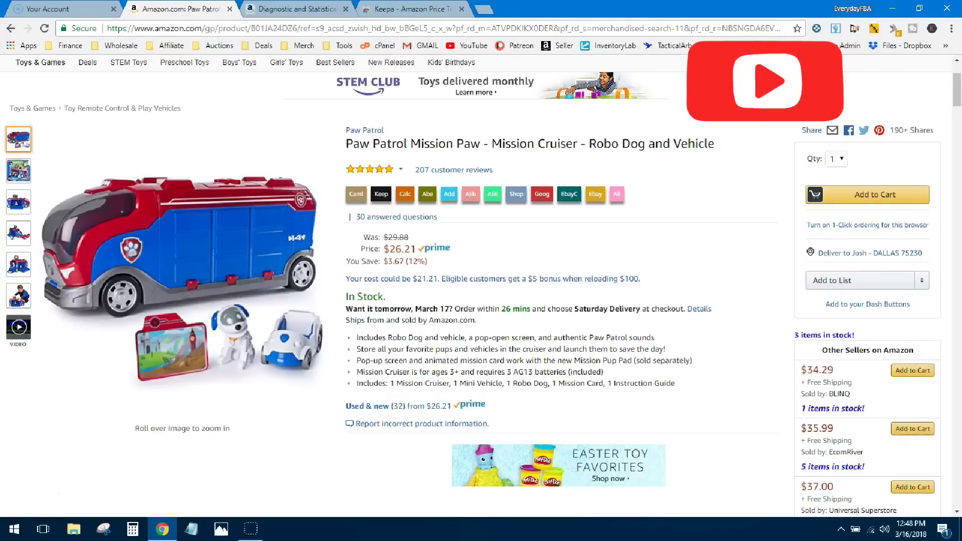
- Scroll below the Mission Cruiser details until Keepa's Amazon, New, Used and Sales Rank chart shows
{"action": "mouse_move", "coordinate": [302, 160]}
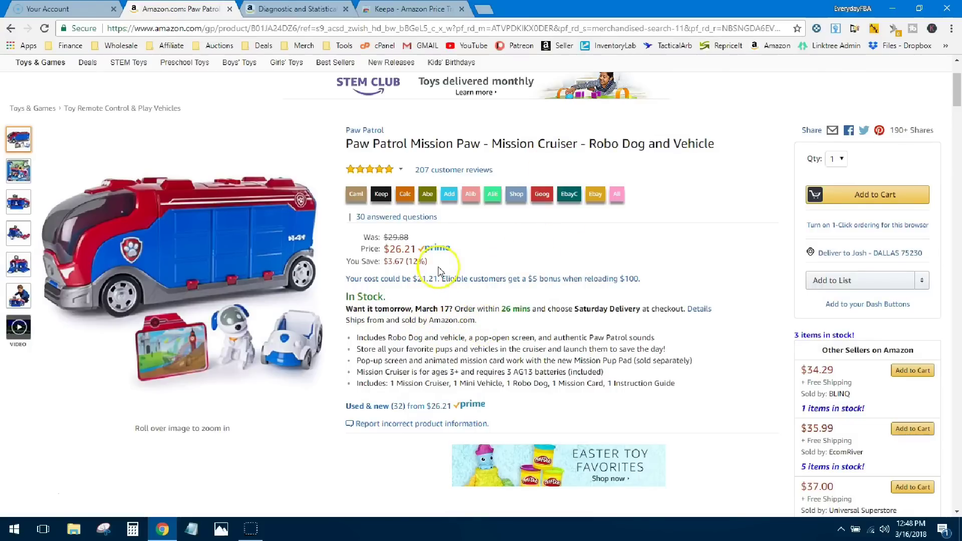
{"action": "scroll", "coordinate": [439, 271], "scroll_direction": "down", "scroll_amount": 6}
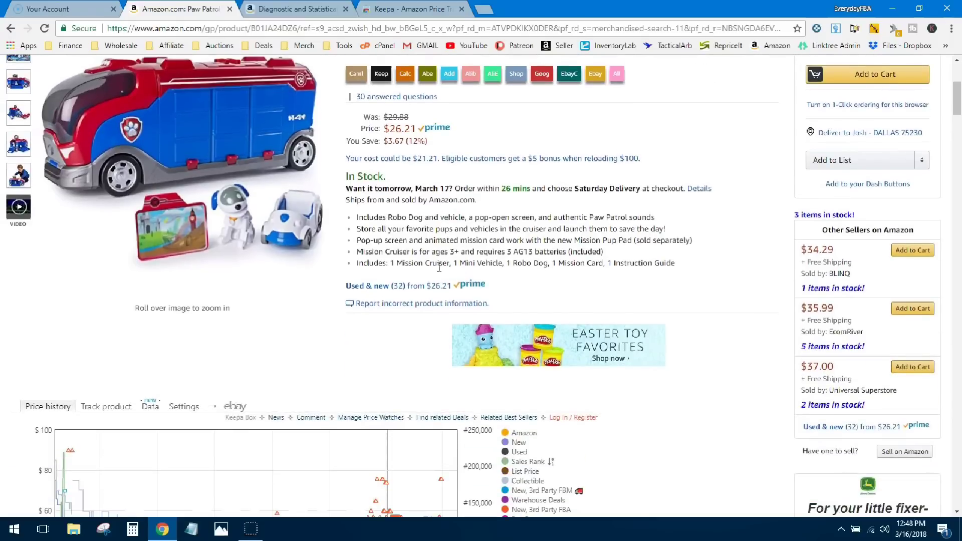
{"action": "scroll", "coordinate": [439, 271], "scroll_direction": "down", "scroll_amount": 2}
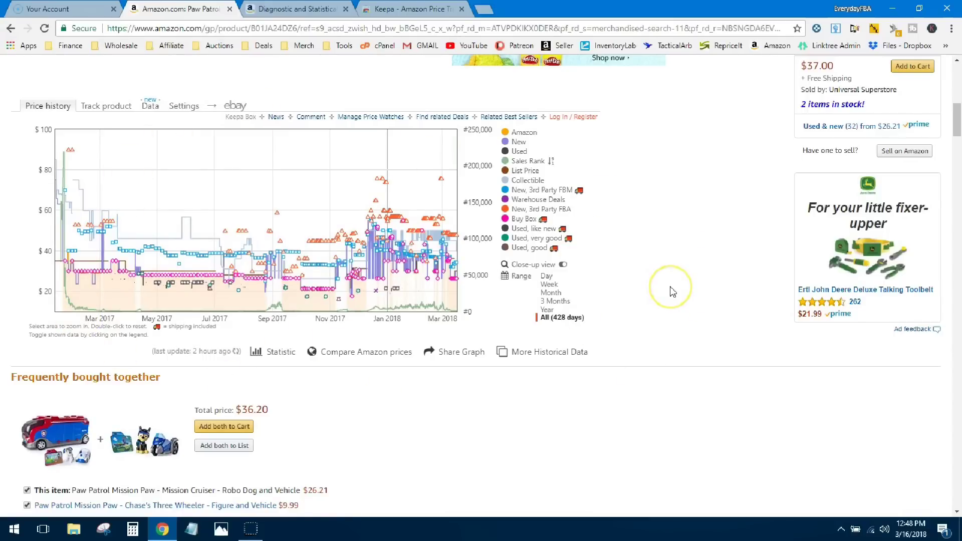
{"action": "scroll", "coordinate": [673, 292], "scroll_direction": "up", "scroll_amount": 7}
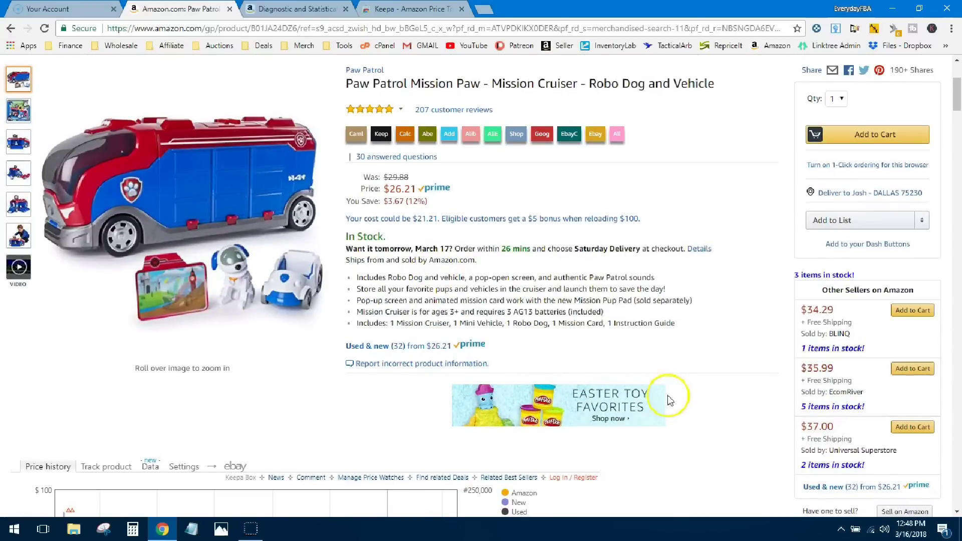
{"action": "scroll", "coordinate": [670, 398], "scroll_direction": "down", "scroll_amount": 2}
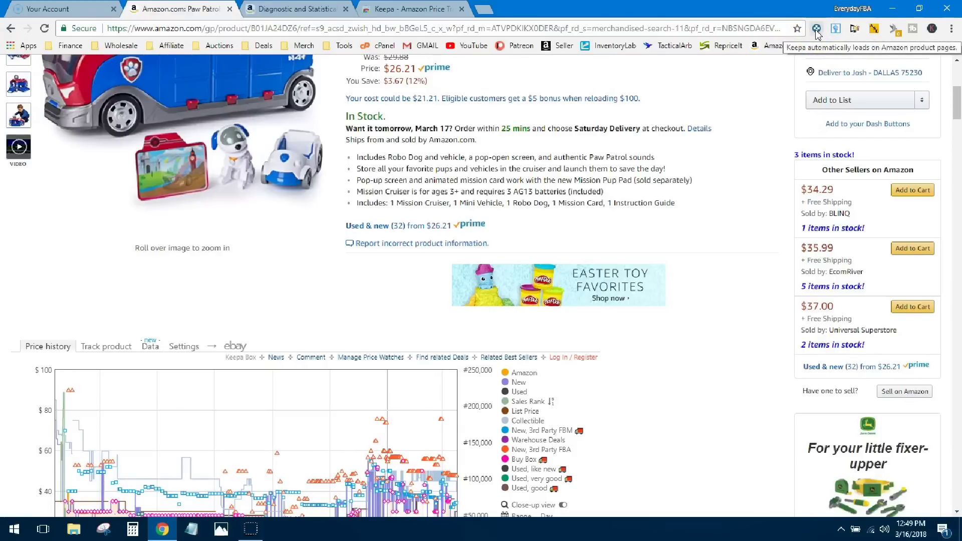
- Bring the full 428-day Keepa chart into view and toggle the Amazon and New series
{"action": "scroll", "coordinate": [721, 344], "scroll_direction": "down", "scroll_amount": 3}
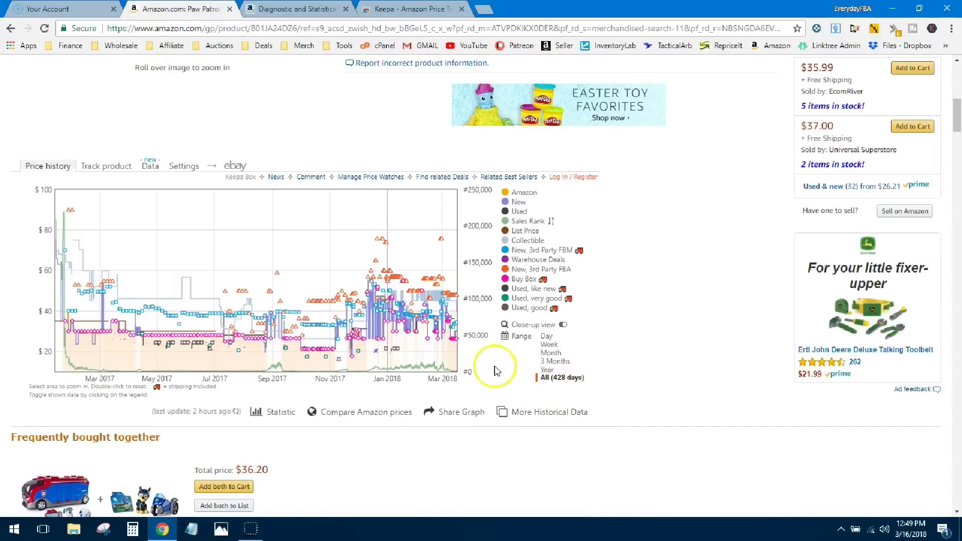
{"action": "left_click", "coordinate": [525, 195]}
{"action": "left_click", "coordinate": [530, 203]}
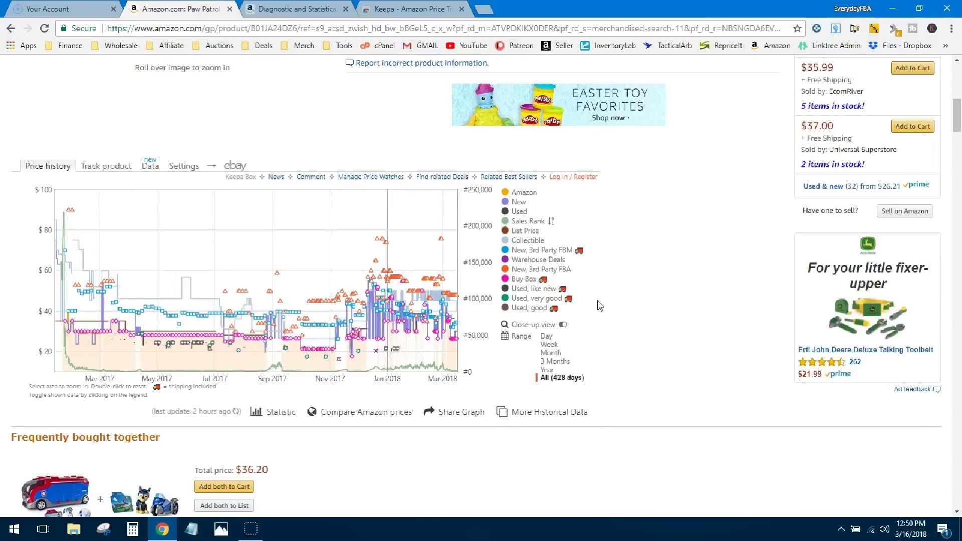
- Hide every price series from Used good up through Amazon, leaving the chart empty
{"action": "left_click", "coordinate": [506, 307]}
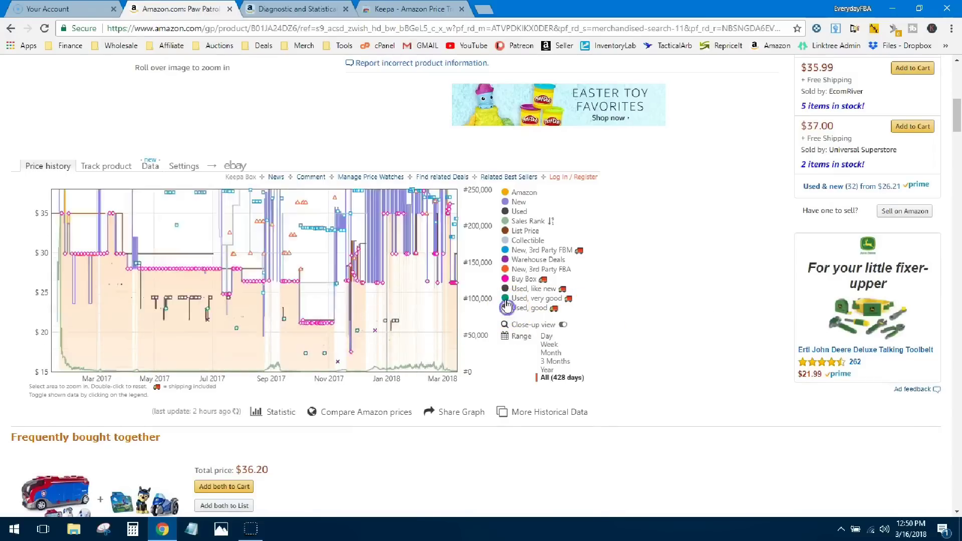
{"action": "left_click", "coordinate": [506, 299]}
{"action": "left_click", "coordinate": [506, 289]}
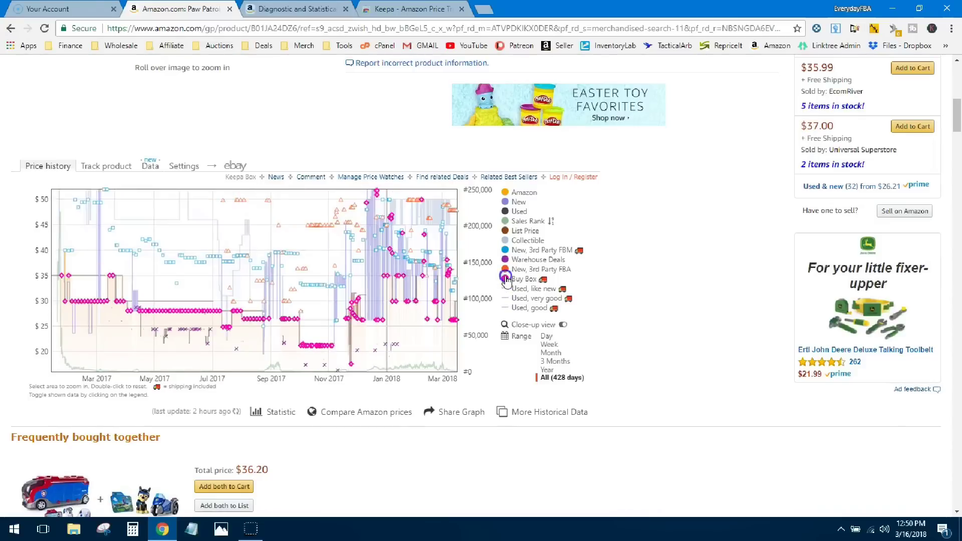
{"action": "left_click", "coordinate": [506, 269]}
{"action": "left_click", "coordinate": [506, 260]}
{"action": "left_click", "coordinate": [505, 249]}
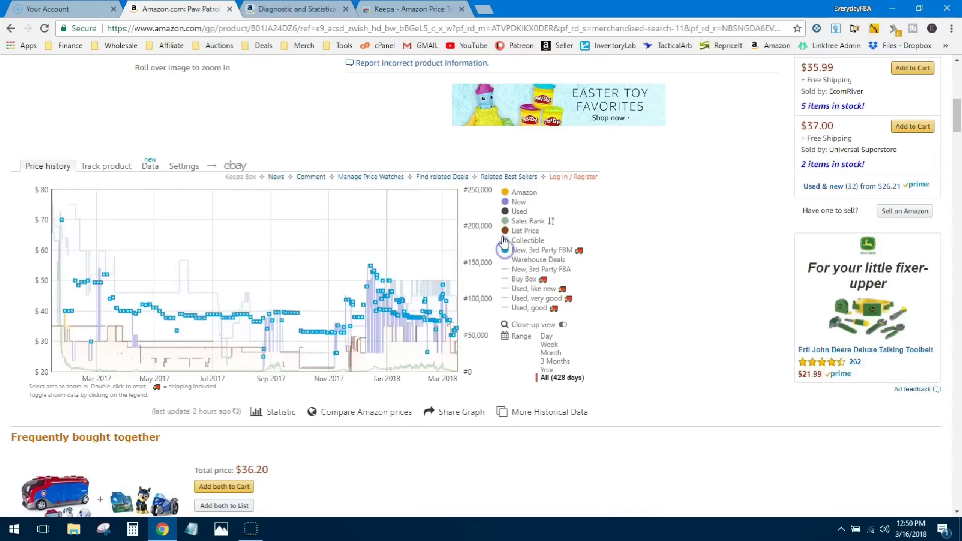
{"action": "left_click", "coordinate": [505, 240]}
{"action": "left_click", "coordinate": [505, 230]}
{"action": "left_click", "coordinate": [505, 221]}
{"action": "left_click", "coordinate": [505, 211]}
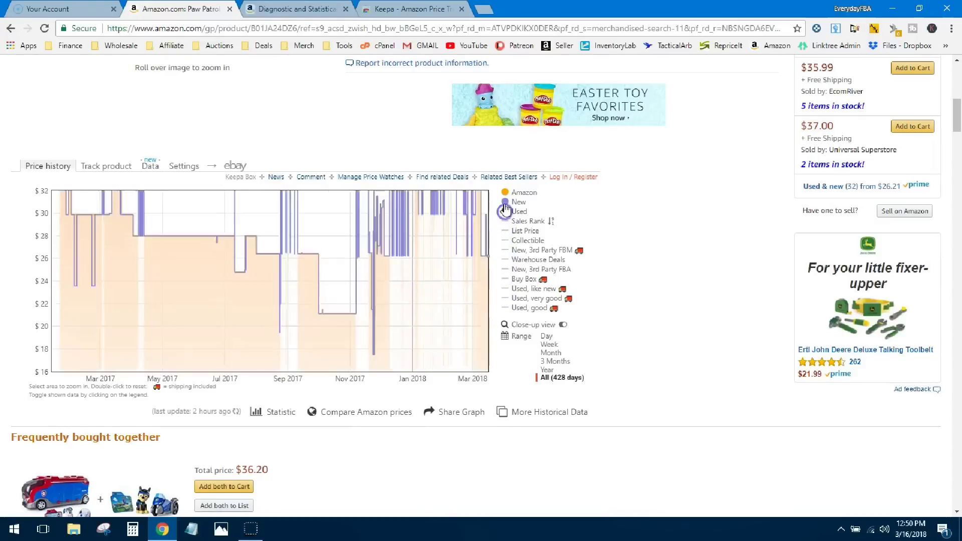
{"action": "left_click", "coordinate": [505, 202]}
{"action": "left_click", "coordinate": [505, 193]}
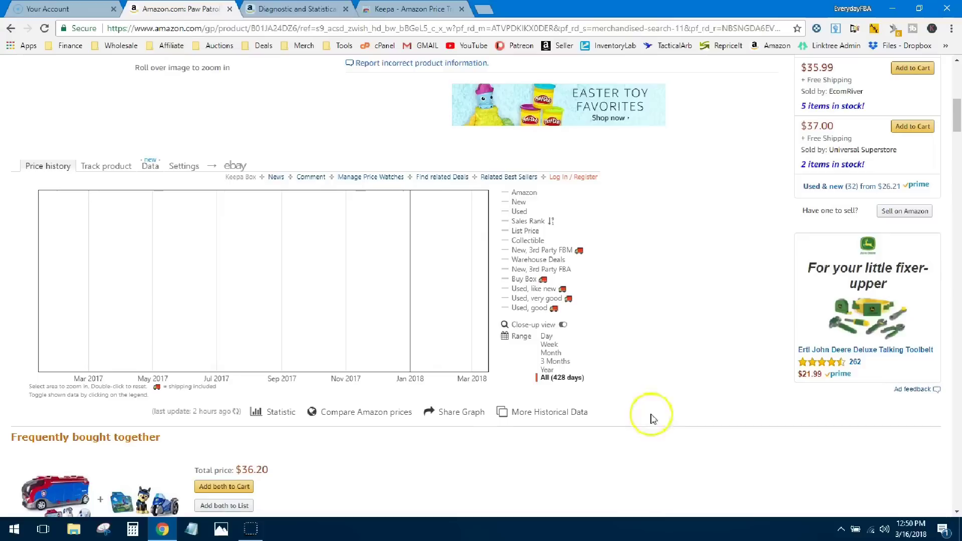
- Set the chart range to 3 Months and show only the Sales Rank line
{"action": "left_click", "coordinate": [571, 379]}
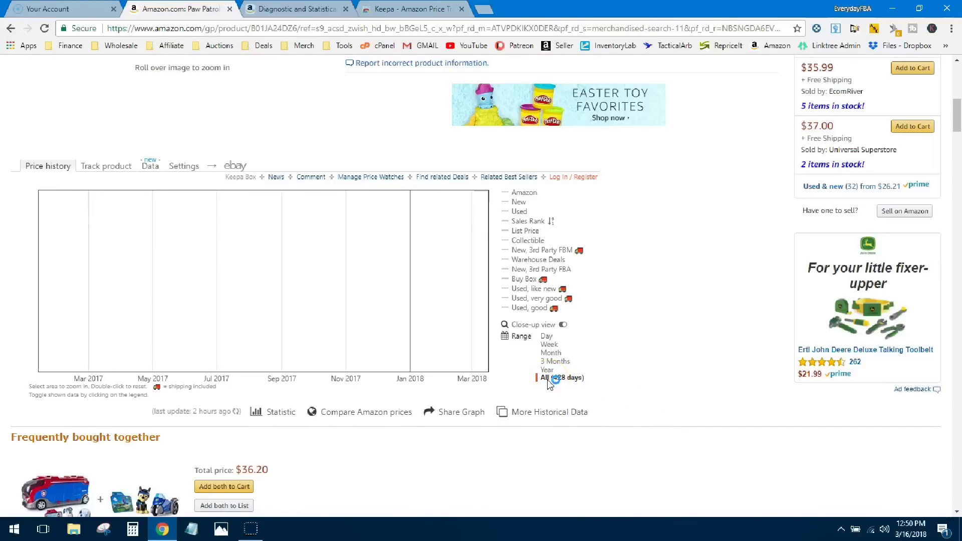
{"action": "left_click", "coordinate": [554, 379]}
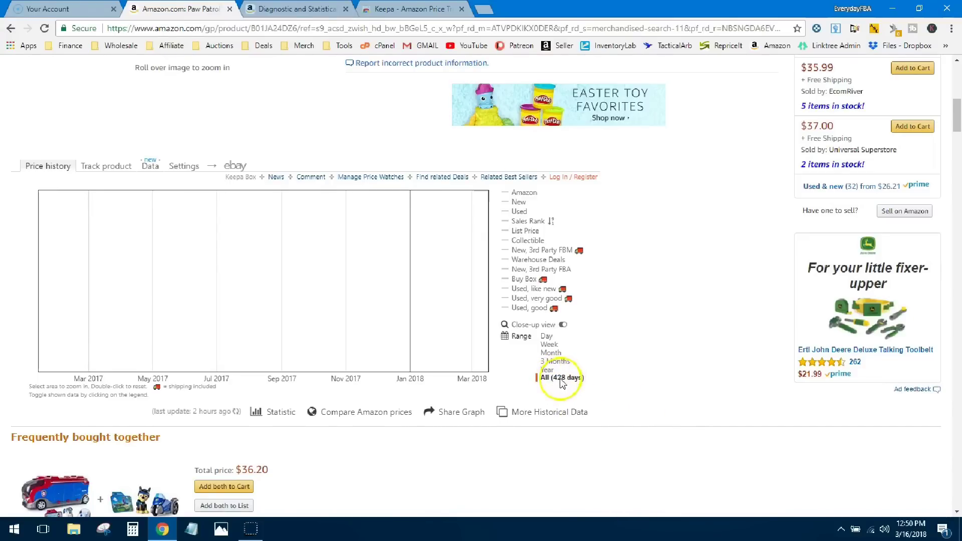
{"action": "left_click", "coordinate": [552, 363]}
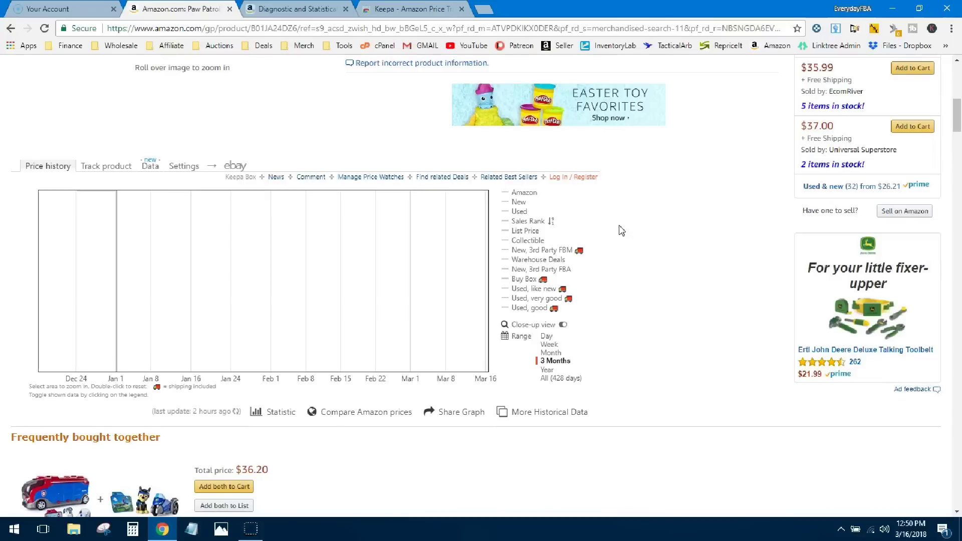
{"action": "left_click", "coordinate": [506, 222]}
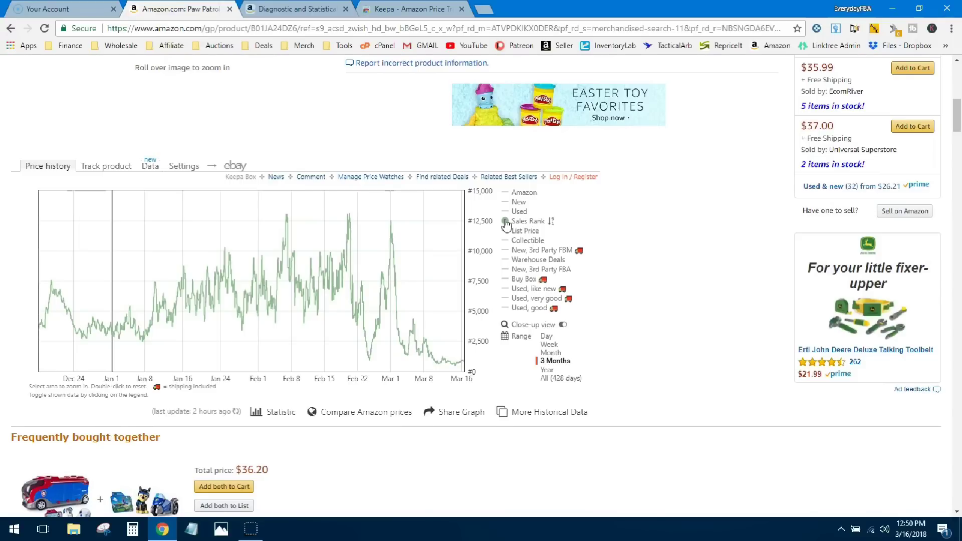
{"action": "left_click", "coordinate": [474, 240]}
- Switch the sales-rank chart to Day and read ranks, about #871 near 9:40 and #841 at 10:03
{"action": "left_click", "coordinate": [546, 337]}
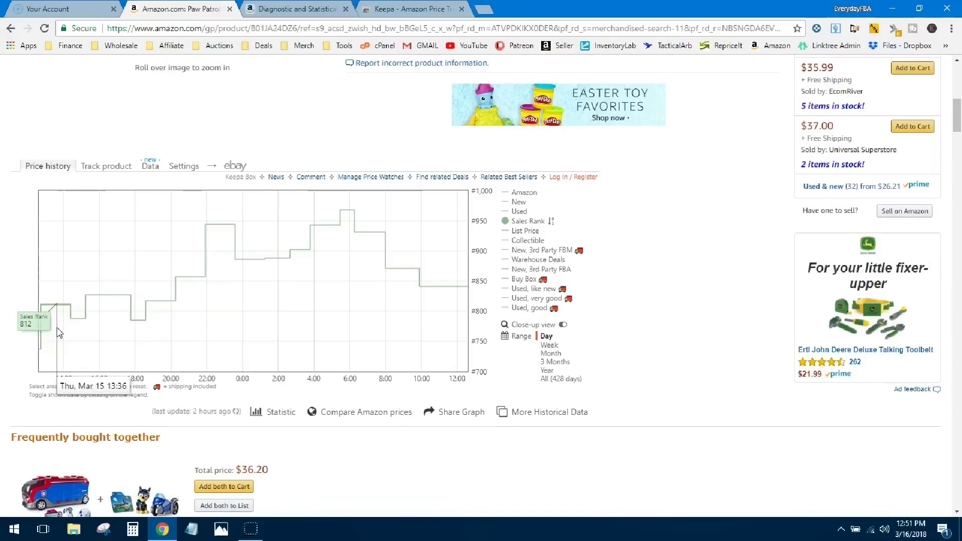
{"action": "mouse_move", "coordinate": [57, 328]}
{"action": "left_mouse_down"}
{"action": "mouse_move", "coordinate": [48, 323]}
{"action": "mouse_move", "coordinate": [69, 316]}
{"action": "left_mouse_up"}
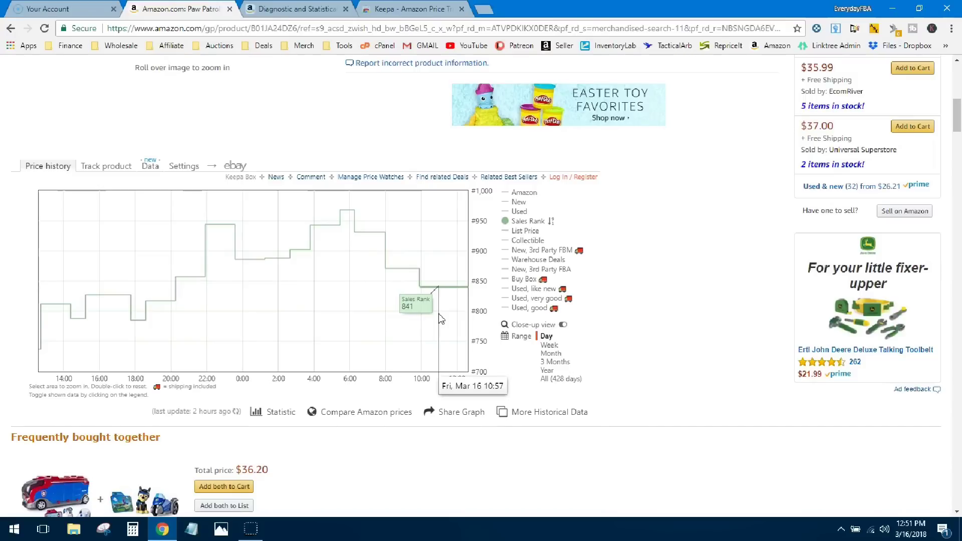
{"action": "left_click", "coordinate": [423, 317]}
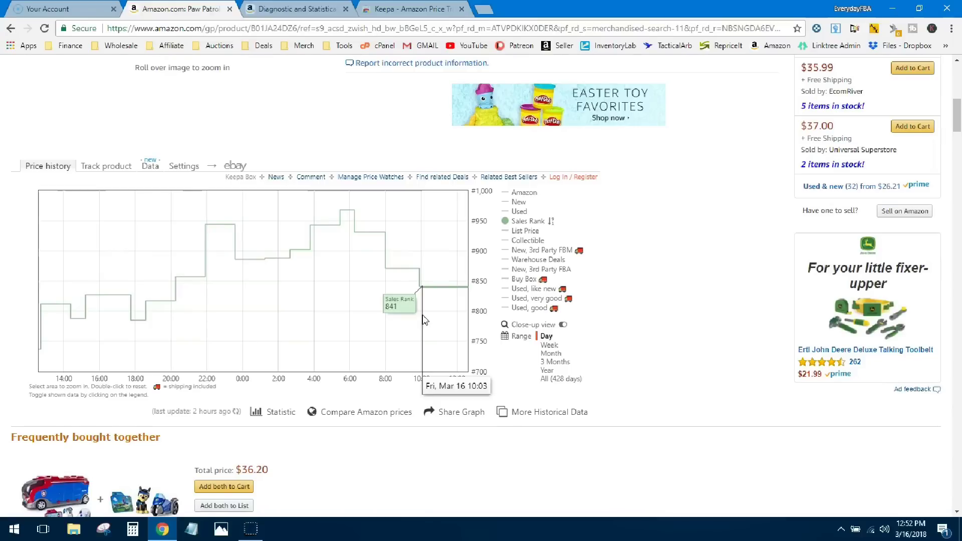
{"action": "left_click", "coordinate": [405, 315]}
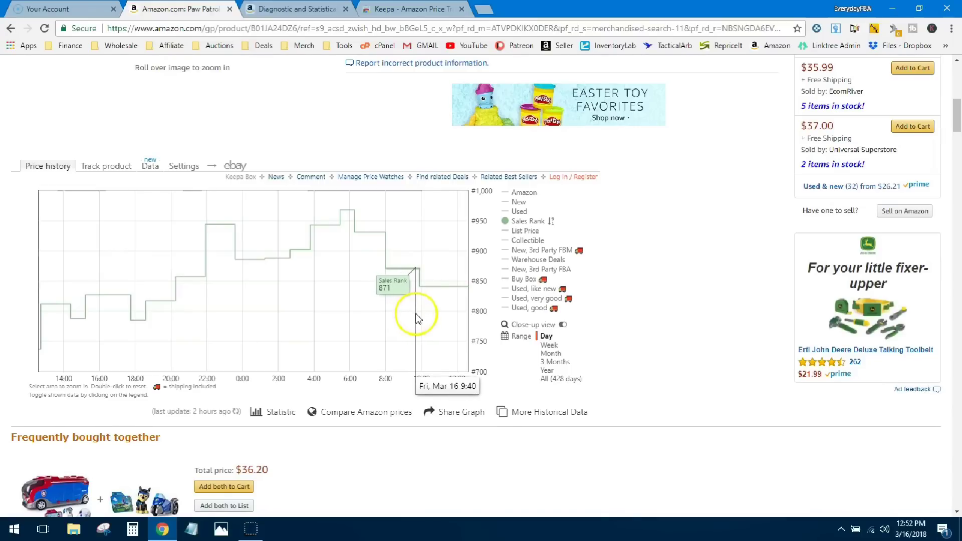
- Step the sales-rank range through Week, Month, 3 Months, Year and All (428 days)
{"action": "left_click", "coordinate": [549, 344]}
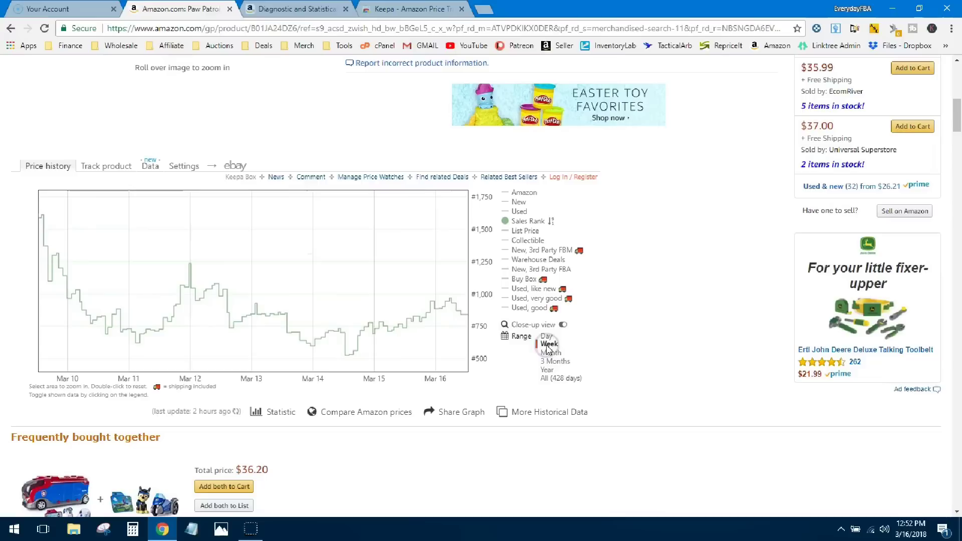
{"action": "left_click", "coordinate": [550, 352]}
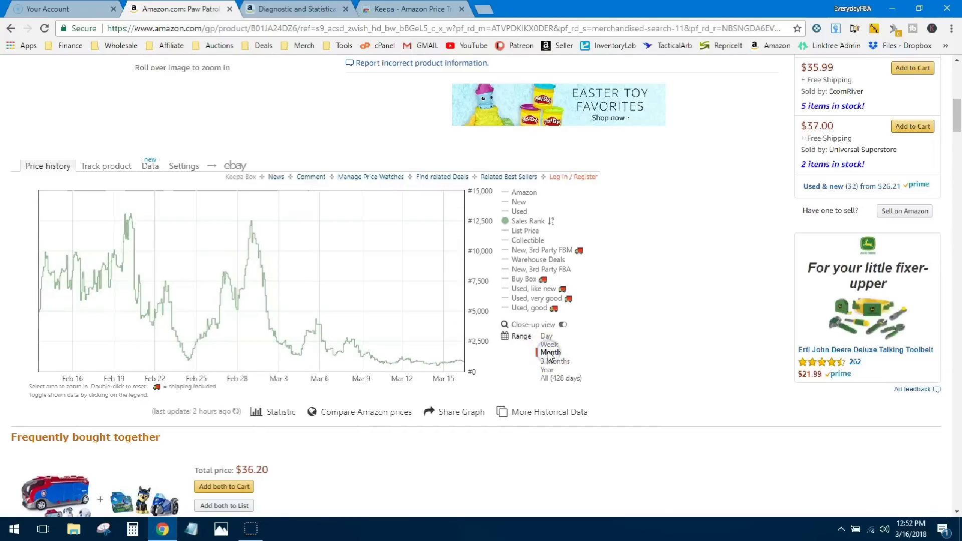
{"action": "left_click", "coordinate": [552, 362]}
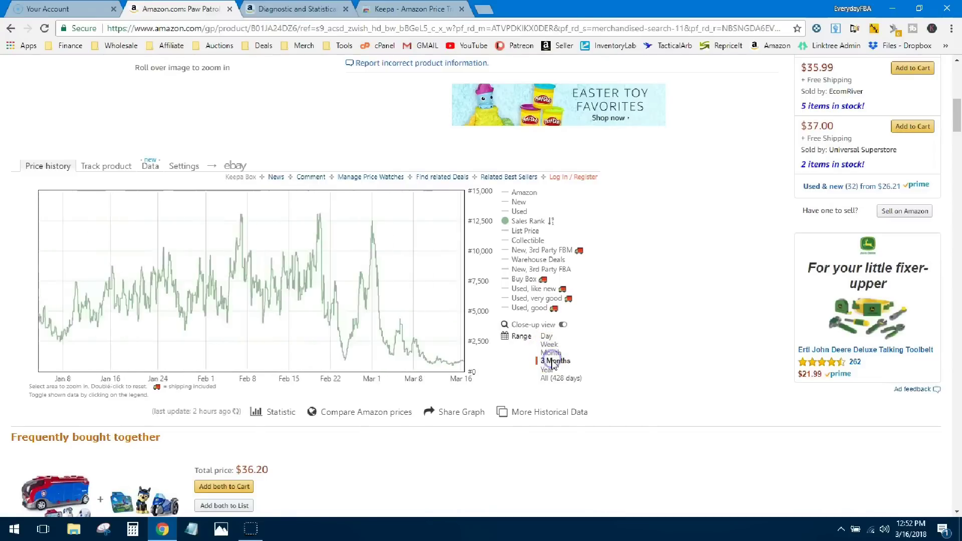
{"action": "left_click", "coordinate": [549, 370]}
{"action": "left_click", "coordinate": [552, 382]}
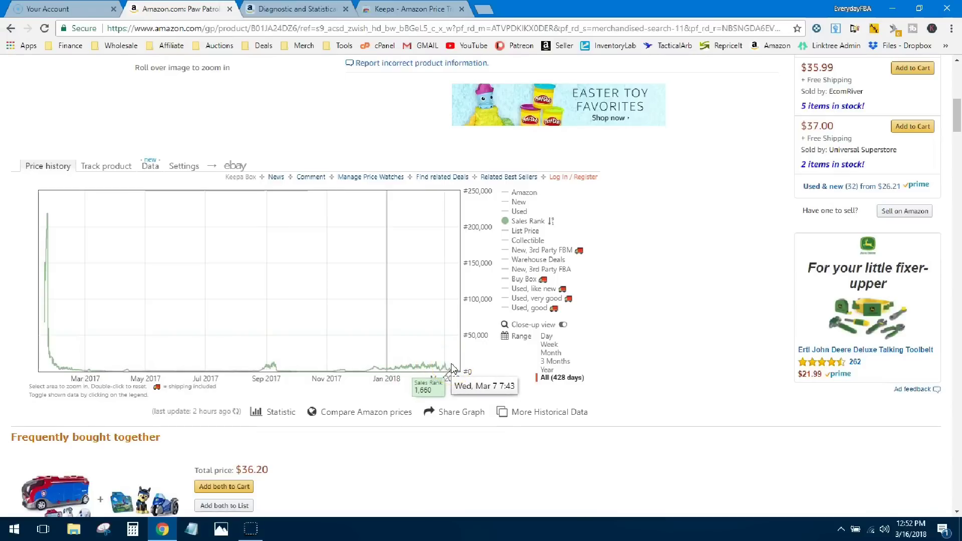
- Check the rank around Feb 18, return to 3 Months, and check around Jan 9
{"action": "mouse_move", "coordinate": [453, 369]}
{"action": "left_mouse_down"}
{"action": "mouse_move", "coordinate": [420, 373]}
{"action": "mouse_move", "coordinate": [445, 371]}
{"action": "left_mouse_up"}
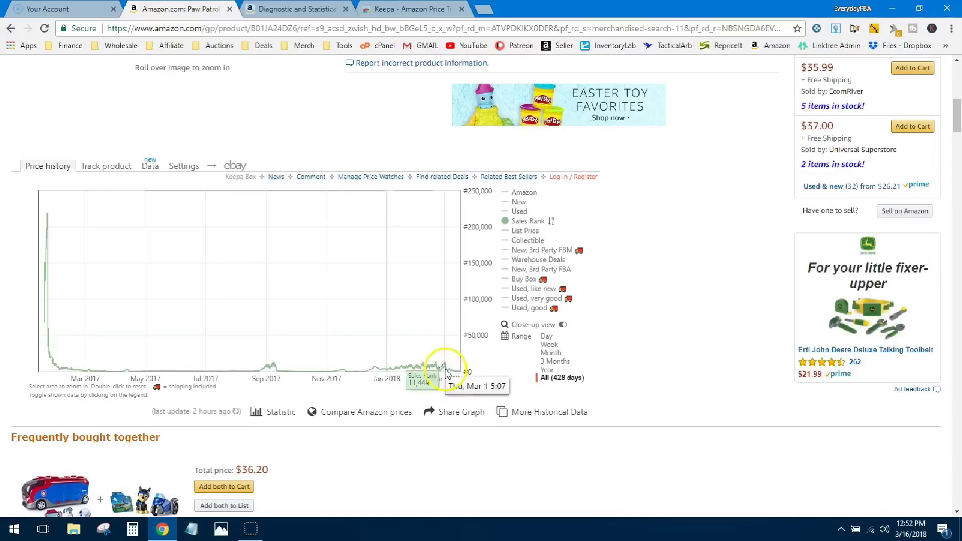
{"action": "left_click", "coordinate": [558, 362]}
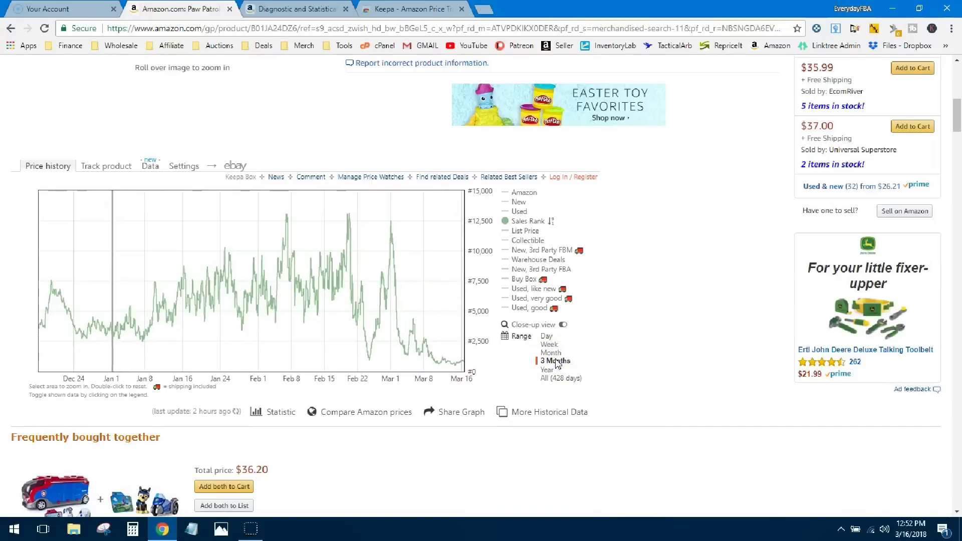
{"action": "left_click_drag", "start_coordinate": [559, 361], "coordinate": [112, 324]}
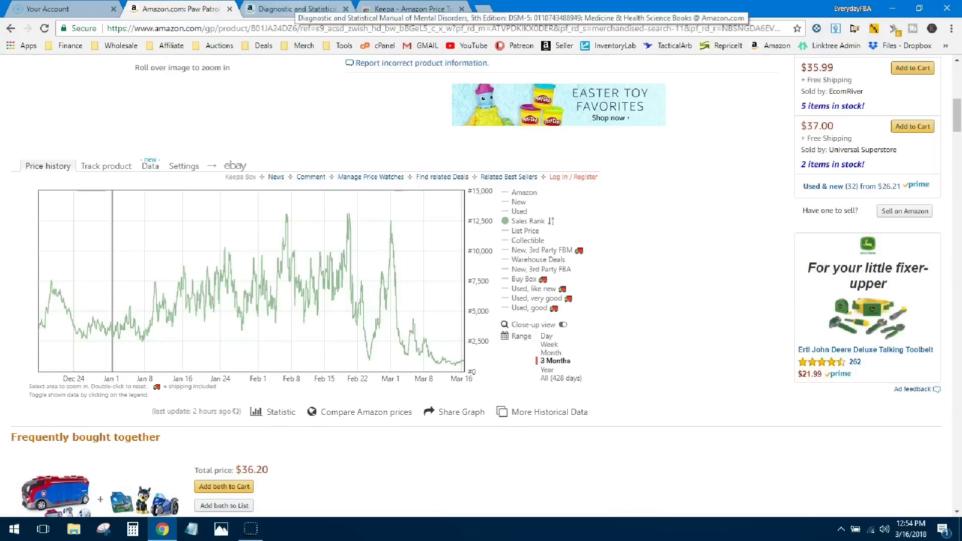
- Switch to the DSM-5 book's Amazon tab and scroll to its 507-day Keepa sales-rank chart
{"action": "left_click", "coordinate": [293, 8]}
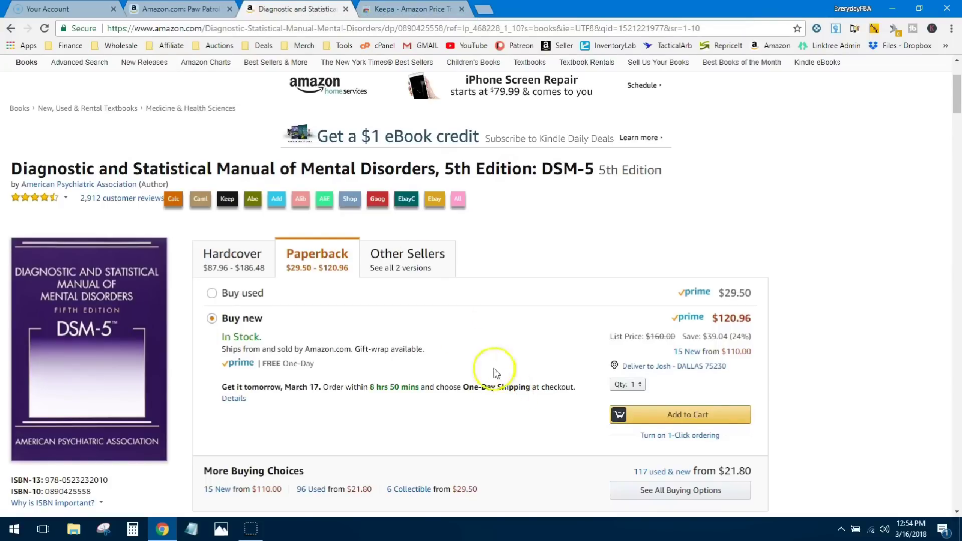
{"action": "scroll", "coordinate": [493, 372], "scroll_direction": "down", "scroll_amount": 15}
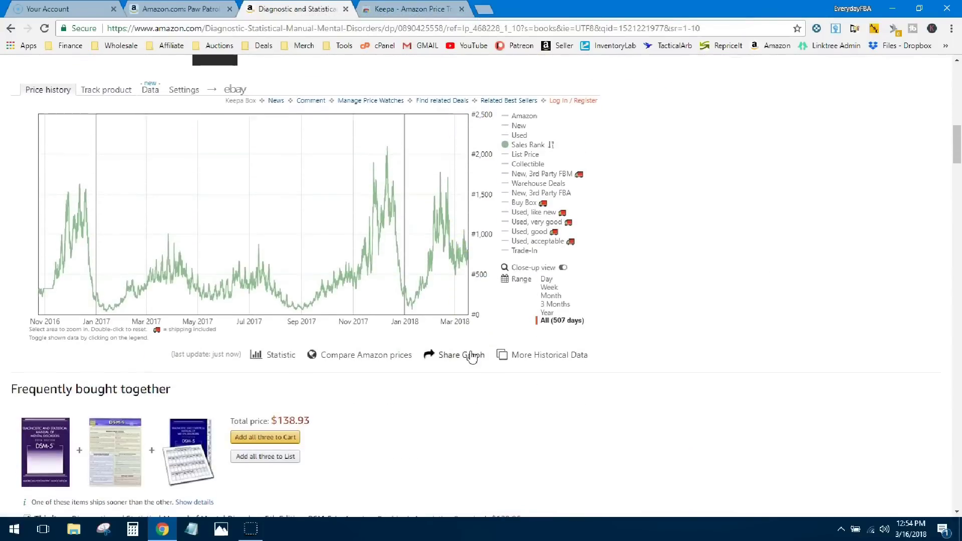
{"action": "scroll", "coordinate": [488, 349], "scroll_direction": "up", "scroll_amount": 1}
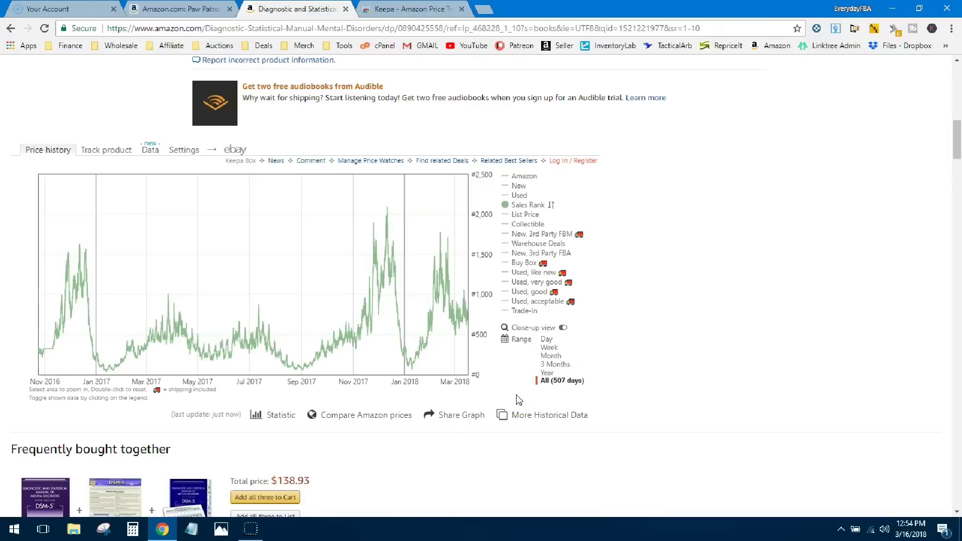
- Set the DSM-5 chart to the Year range and zoom into Dec 24 through Feb 1
{"action": "left_click", "coordinate": [544, 382]}
{"action": "left_click", "coordinate": [547, 372]}
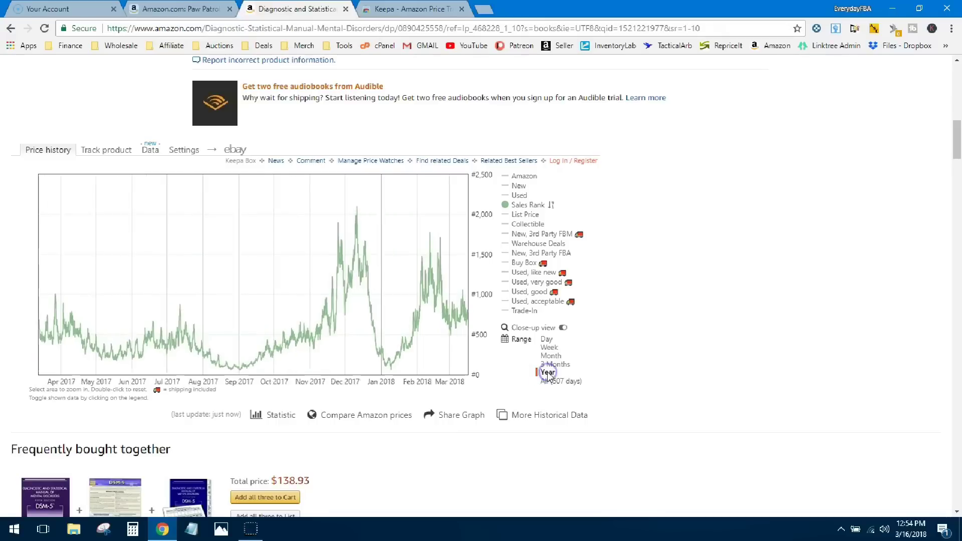
{"action": "left_click", "coordinate": [510, 387]}
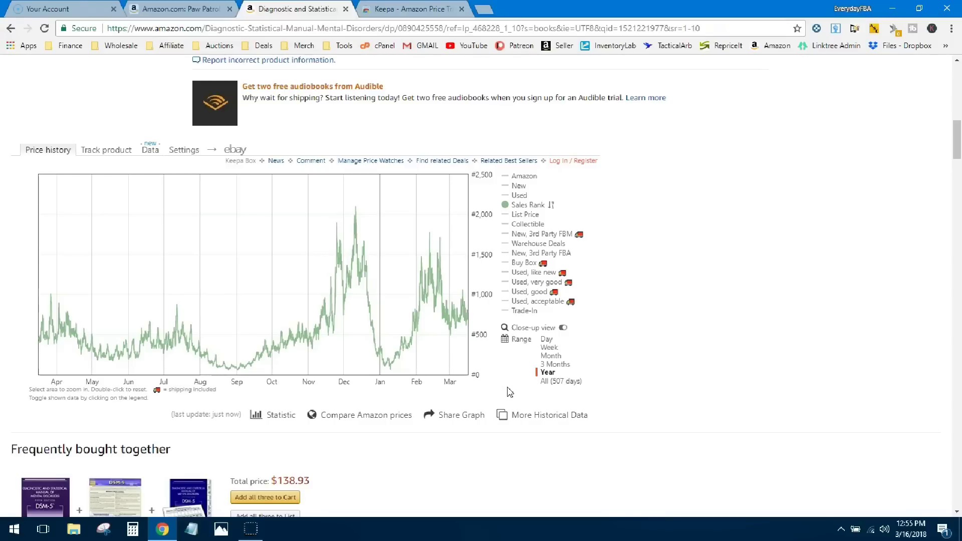
{"action": "left_click", "coordinate": [522, 391]}
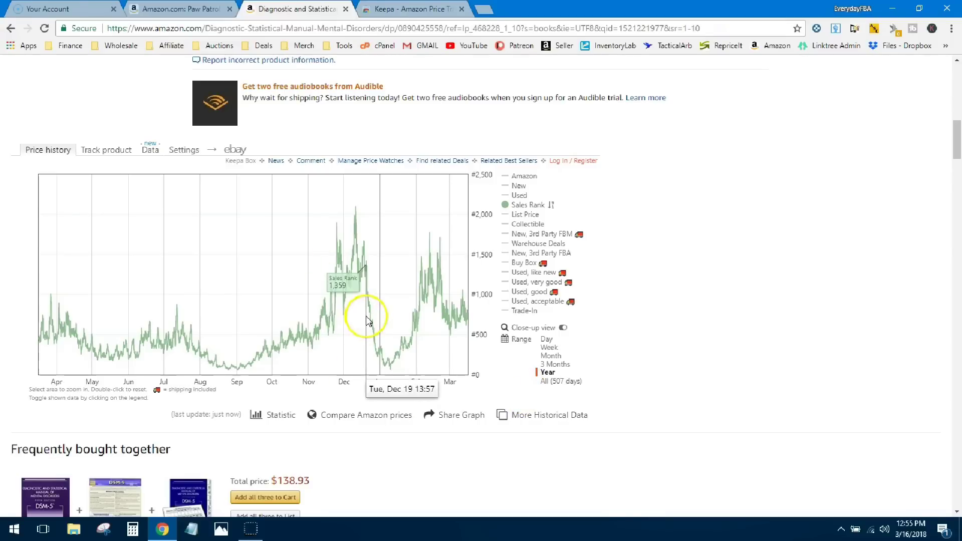
{"action": "left_click_drag", "start_coordinate": [365, 313], "coordinate": [420, 333]}
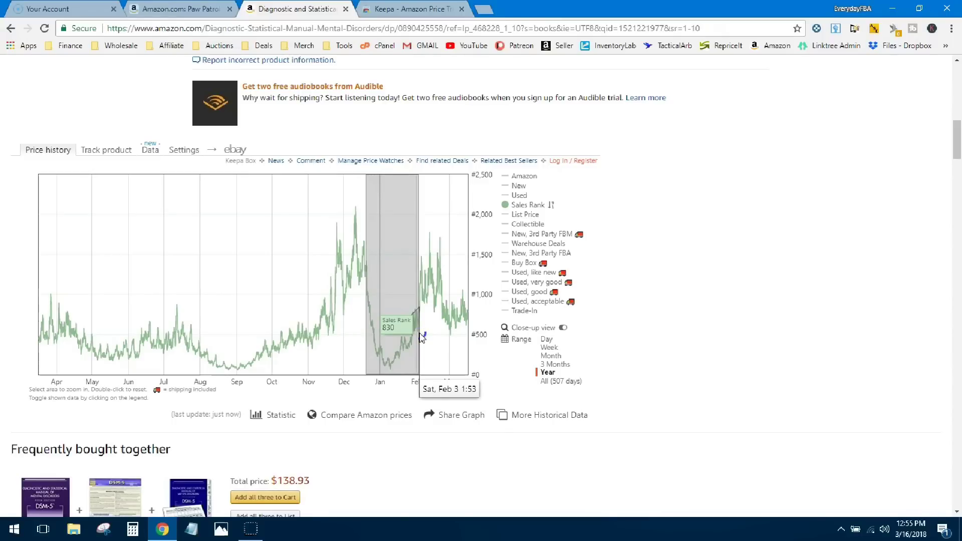
{"action": "left_click_drag", "start_coordinate": [422, 337], "coordinate": [421, 334]}
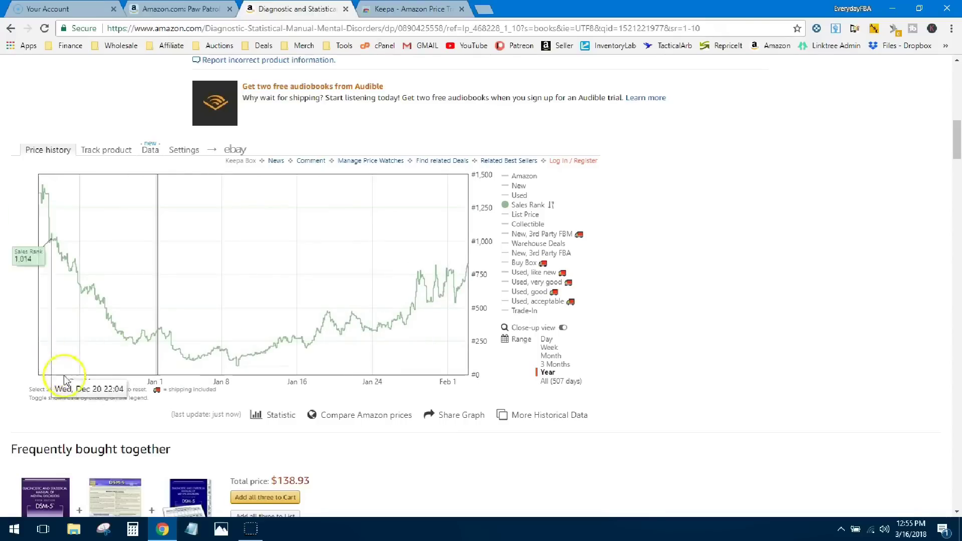
- Reset the DSM-5 chart to the full Year range and read the early-February low
{"action": "left_click", "coordinate": [552, 372]}
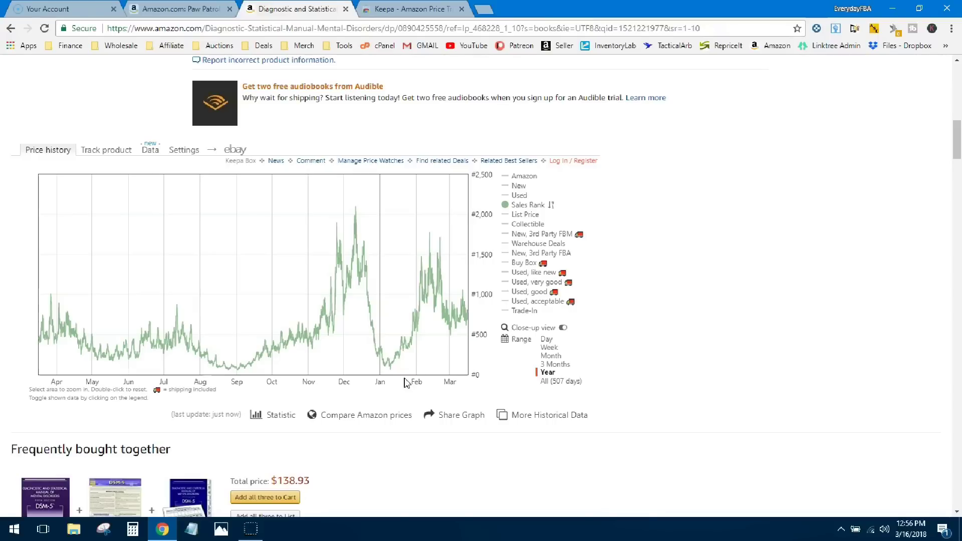
{"action": "left_click", "coordinate": [390, 376]}
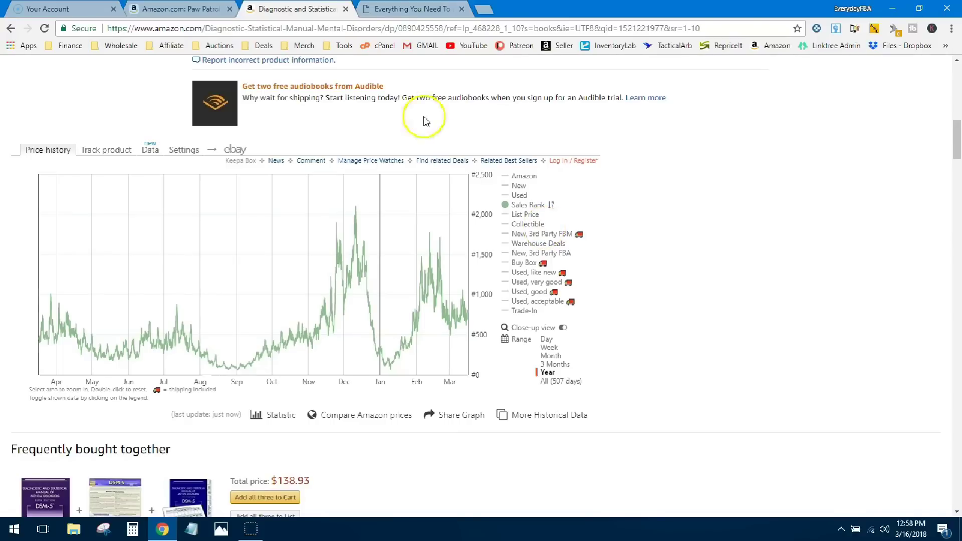
- Switch to everydayfba.com to view its free 'How to Analyze Keepa Graphs' guide offer
{"action": "left_click", "coordinate": [411, 14]}
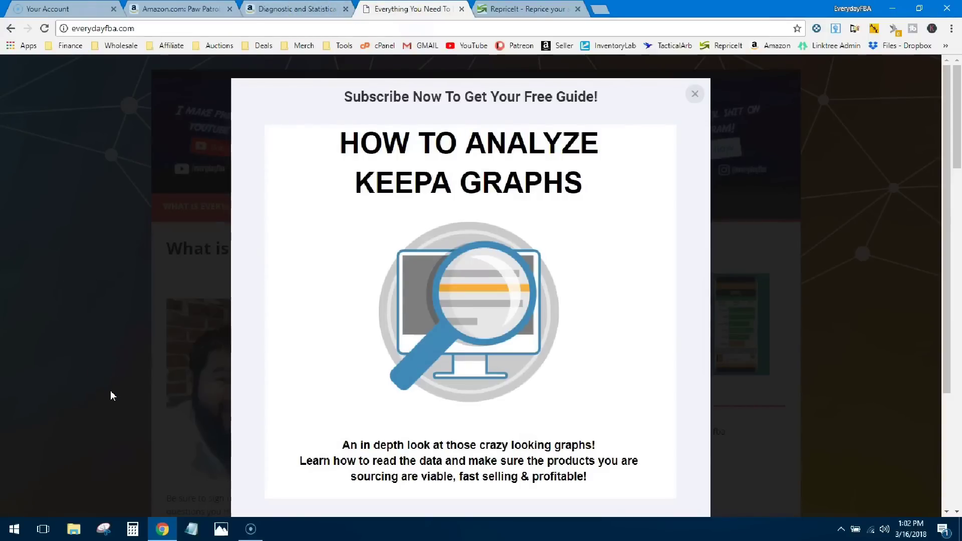
- Switch to the RepriceIt dashboard listing the GLOBAL repricing template
{"action": "left_click", "coordinate": [491, 9]}
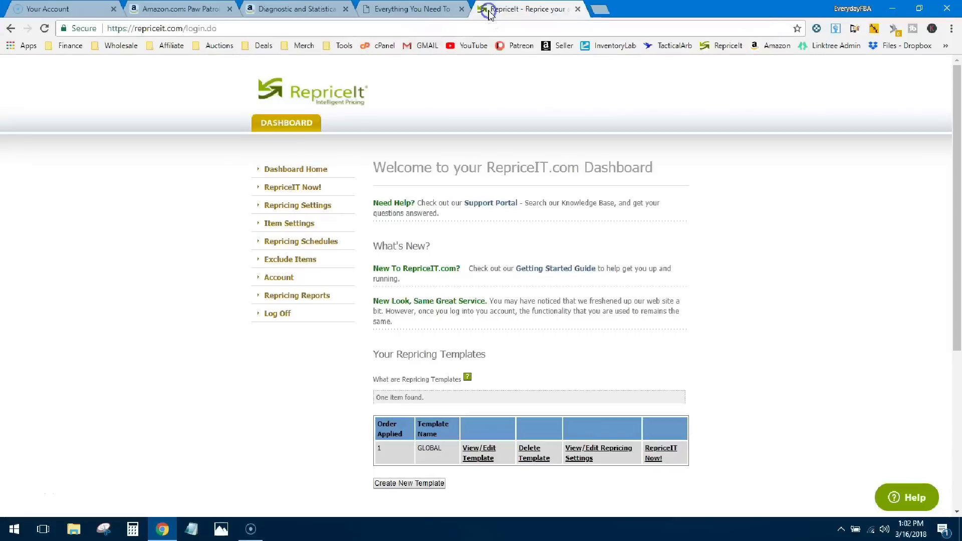